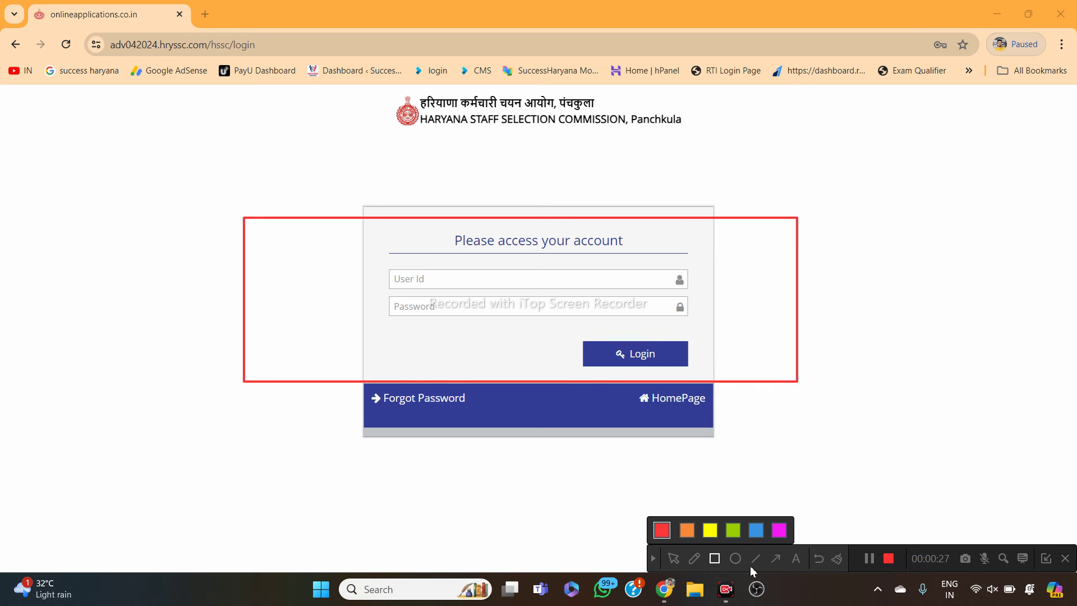
left_click(775, 558)
mouse_move(119, 530)
left_mouse_down()
mouse_move(498, 443)
mouse_move(974, 159)
mouse_move(976, 62)
mouse_move(1016, 50)
left_mouse_up()
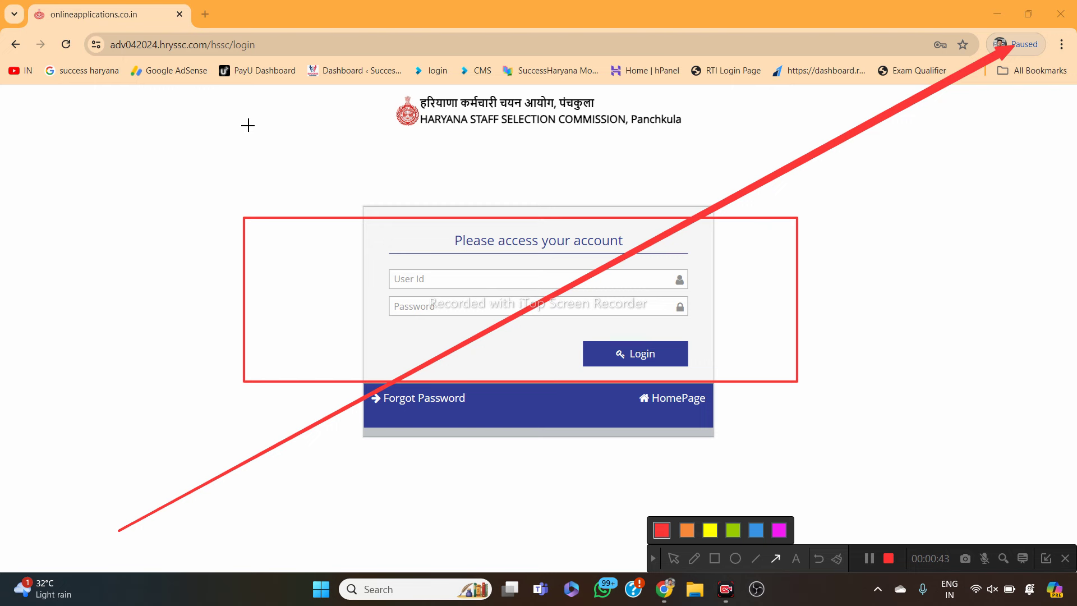
left_click_drag(244, 117, 1013, 541)
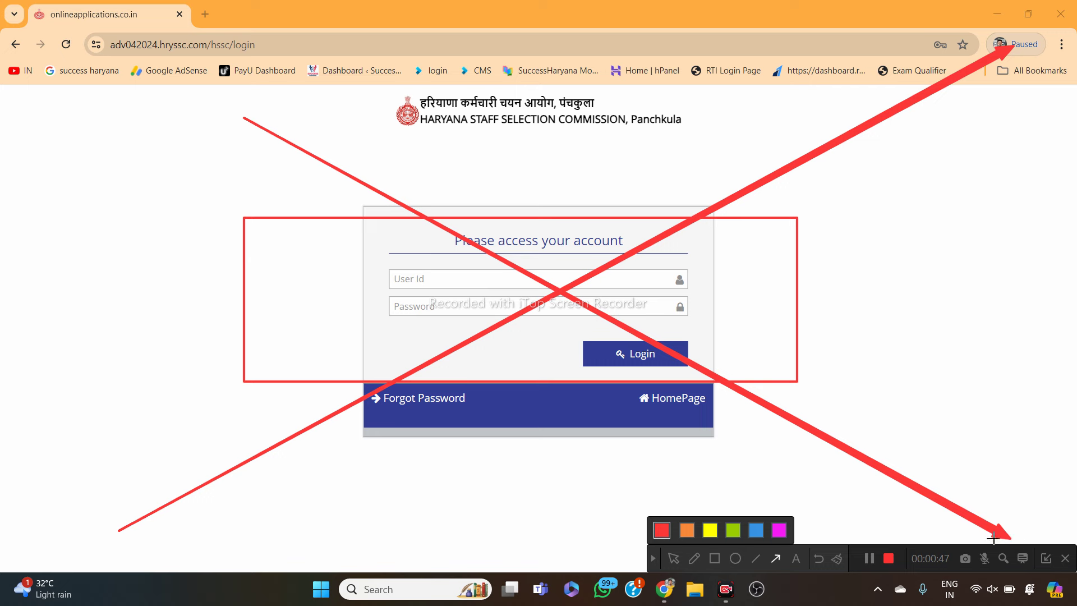
left_click(653, 559)
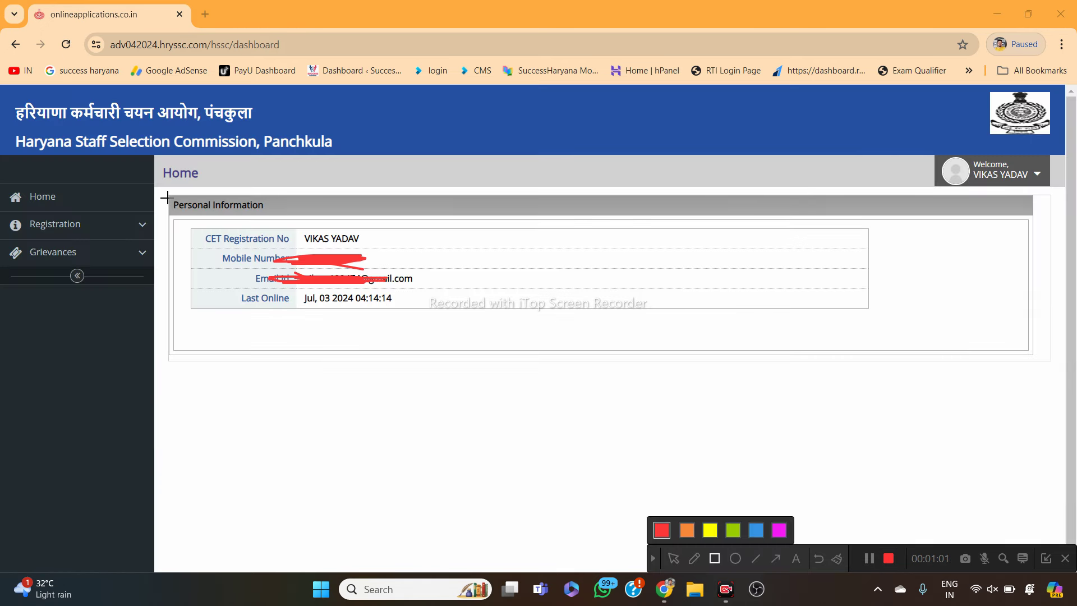
left_click_drag(165, 196, 592, 362)
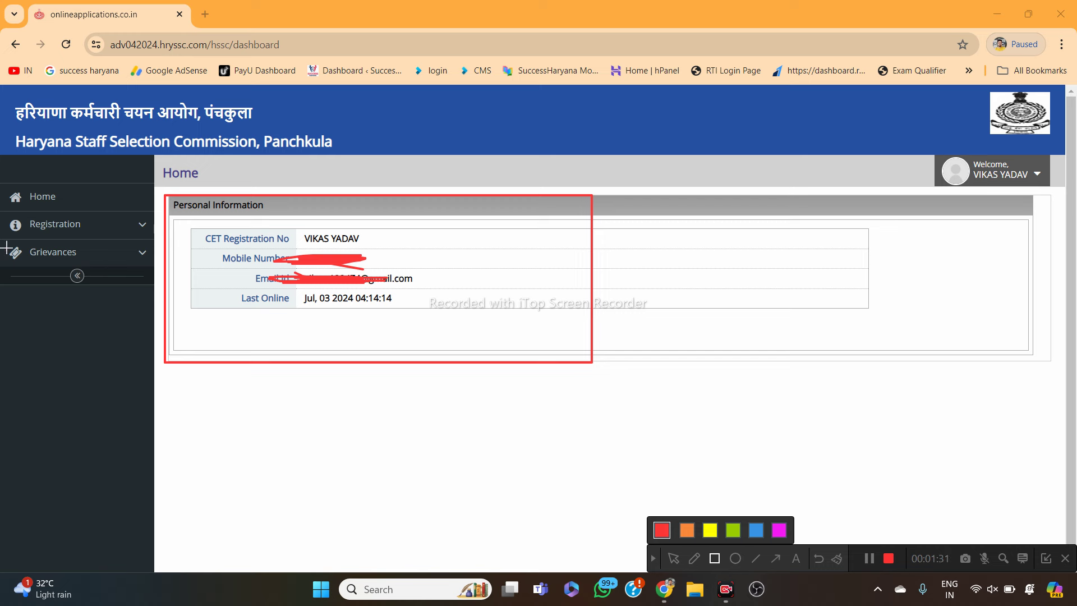
left_click_drag(5, 209, 149, 239)
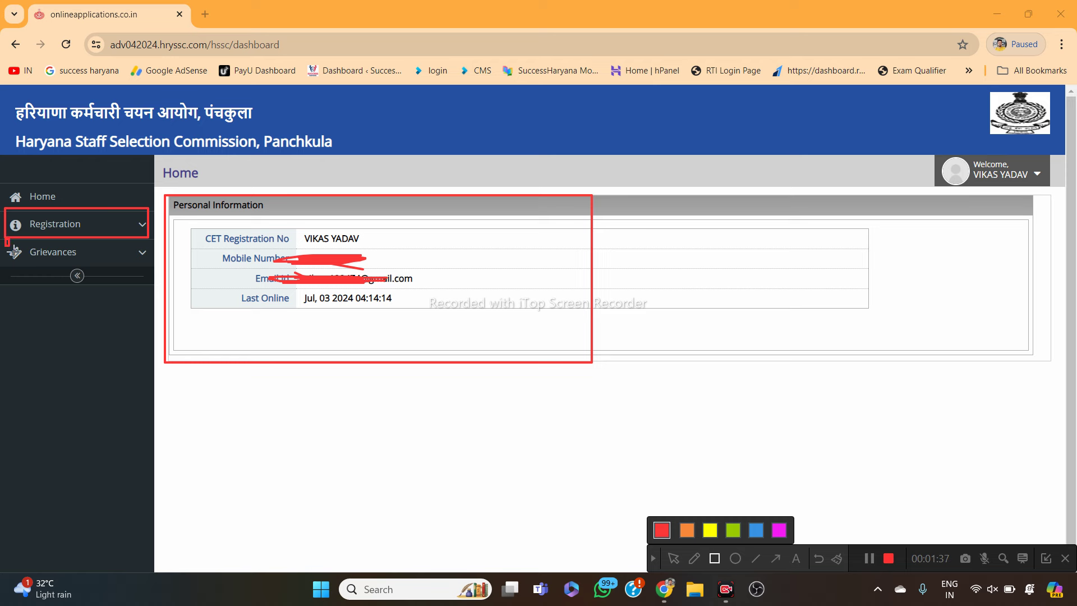
mouse_move(5, 238)
left_mouse_down()
mouse_move(104, 274)
mouse_move(151, 271)
left_mouse_up()
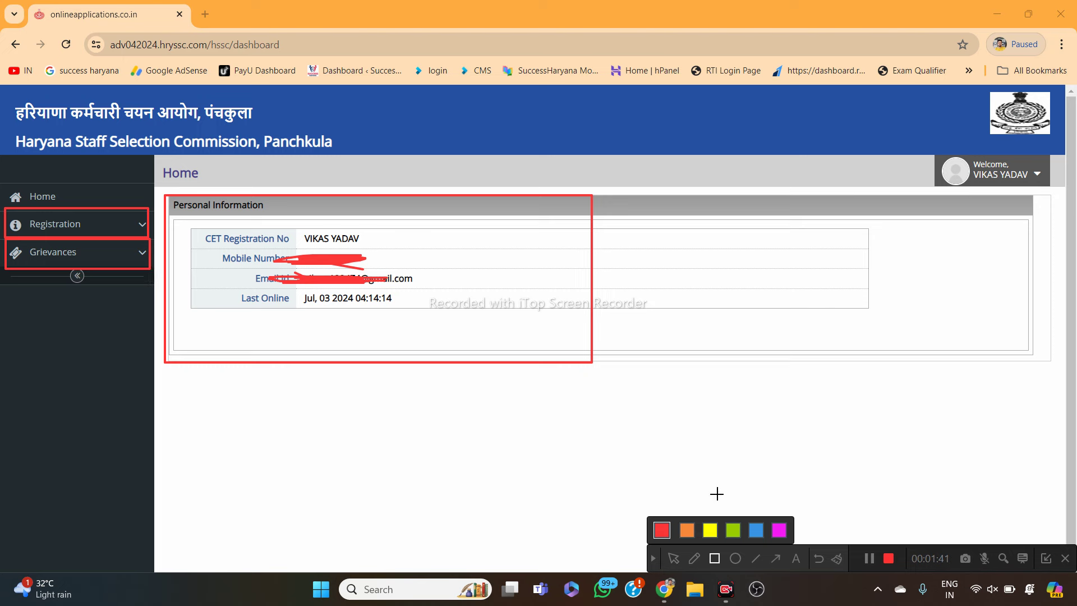
left_click(870, 558)
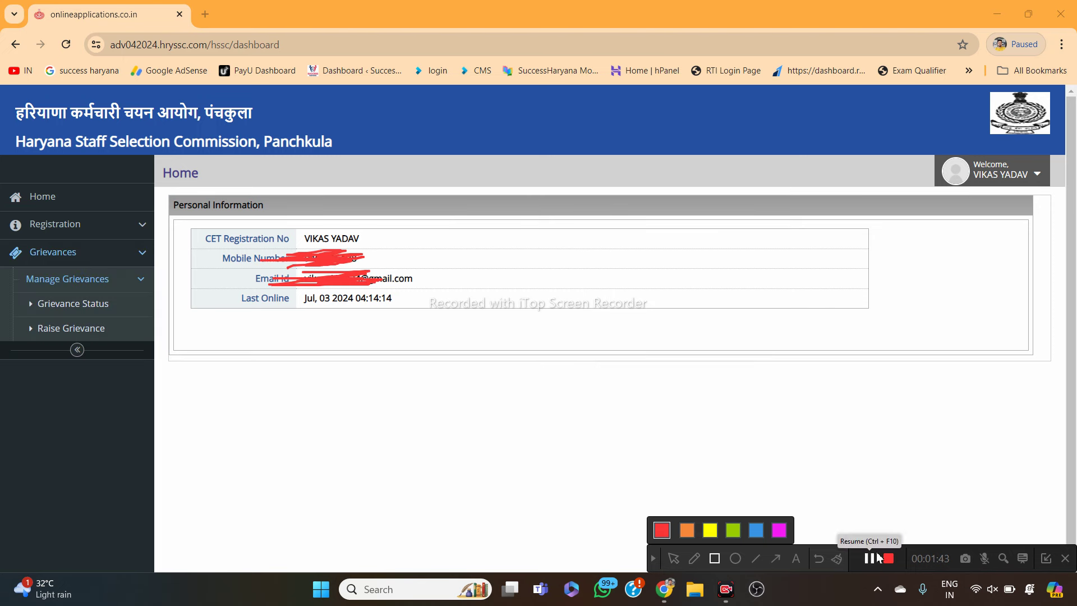
mouse_move(11, 268)
left_mouse_down()
mouse_move(102, 290)
mouse_move(157, 289)
left_mouse_up()
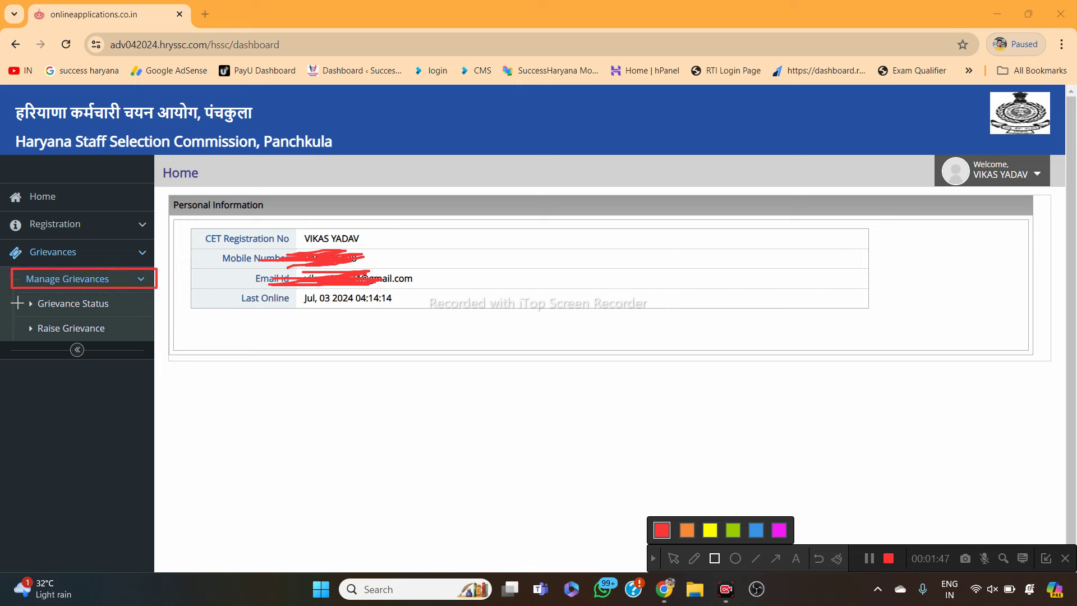
left_click_drag(13, 299, 133, 314)
left_click_drag(20, 318, 111, 339)
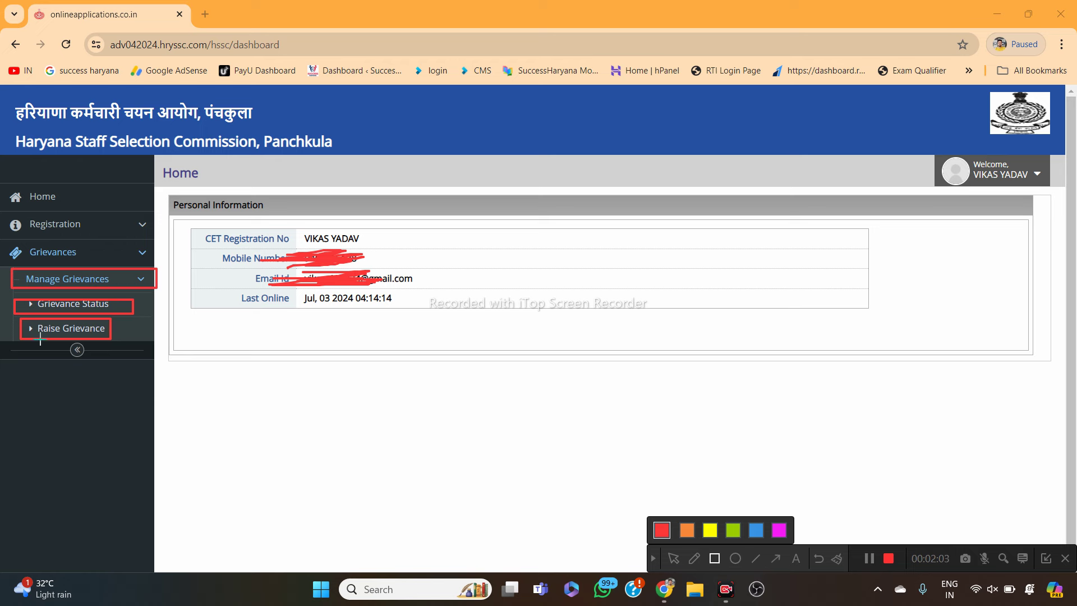
left_click_drag(17, 319, 130, 339)
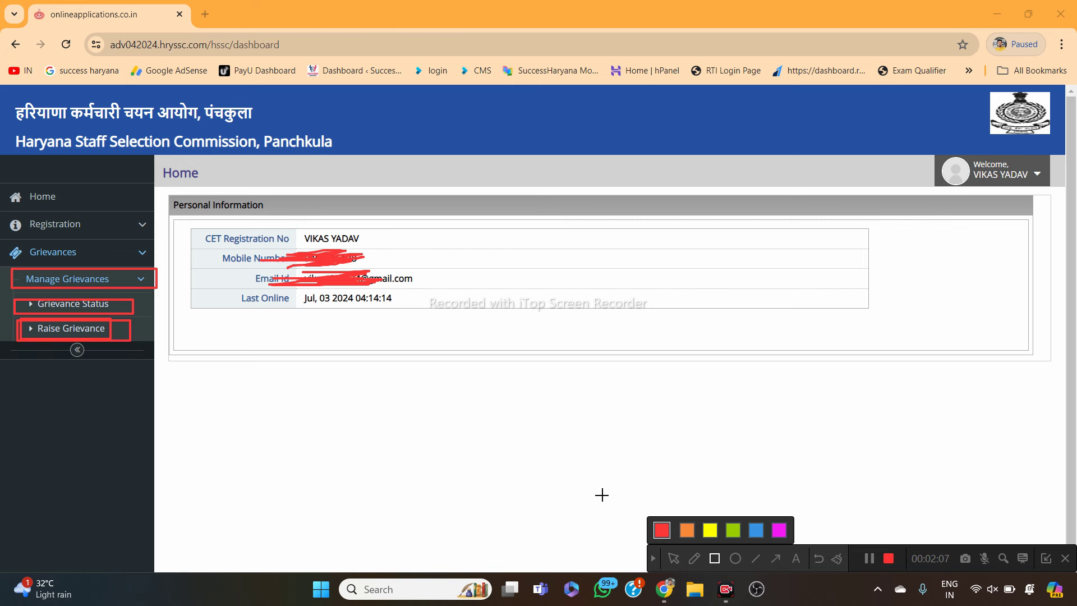
left_click(868, 559)
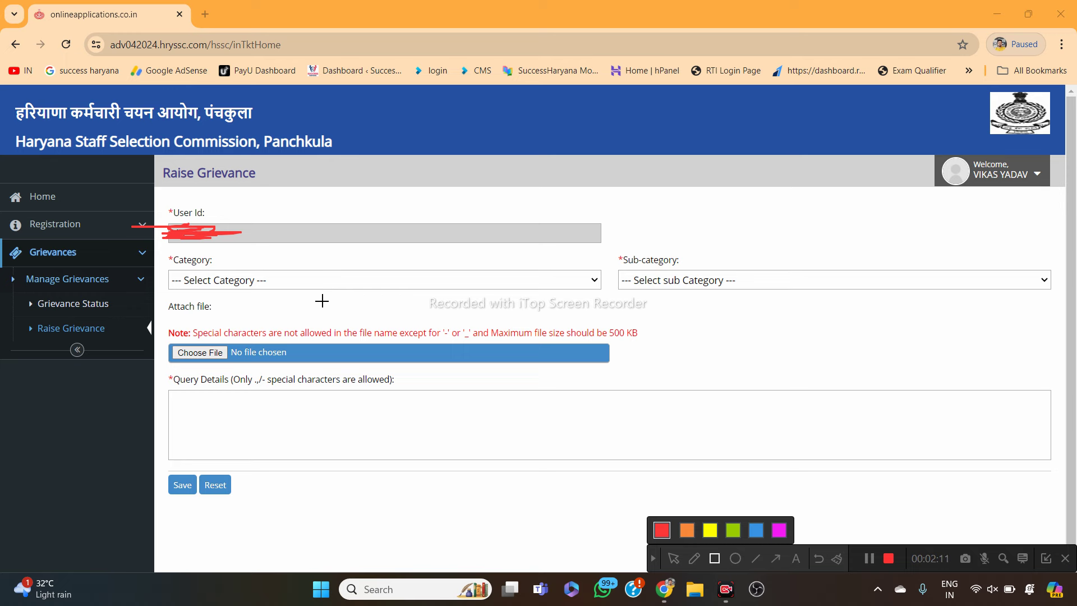
left_click_drag(164, 260, 347, 299)
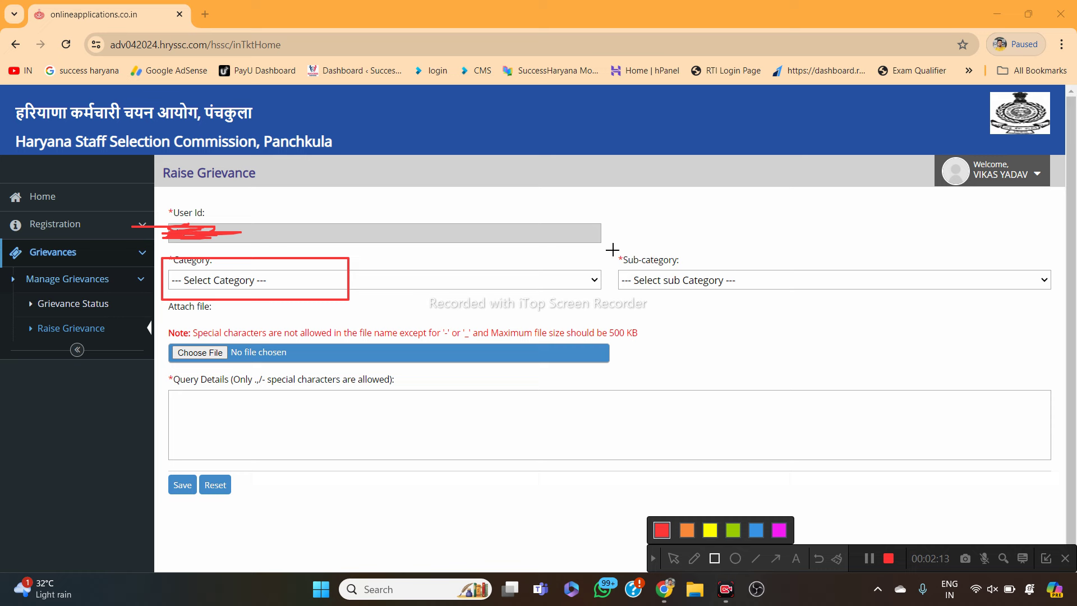
mouse_move(609, 248)
left_mouse_down()
mouse_move(786, 301)
mouse_move(948, 301)
left_mouse_up()
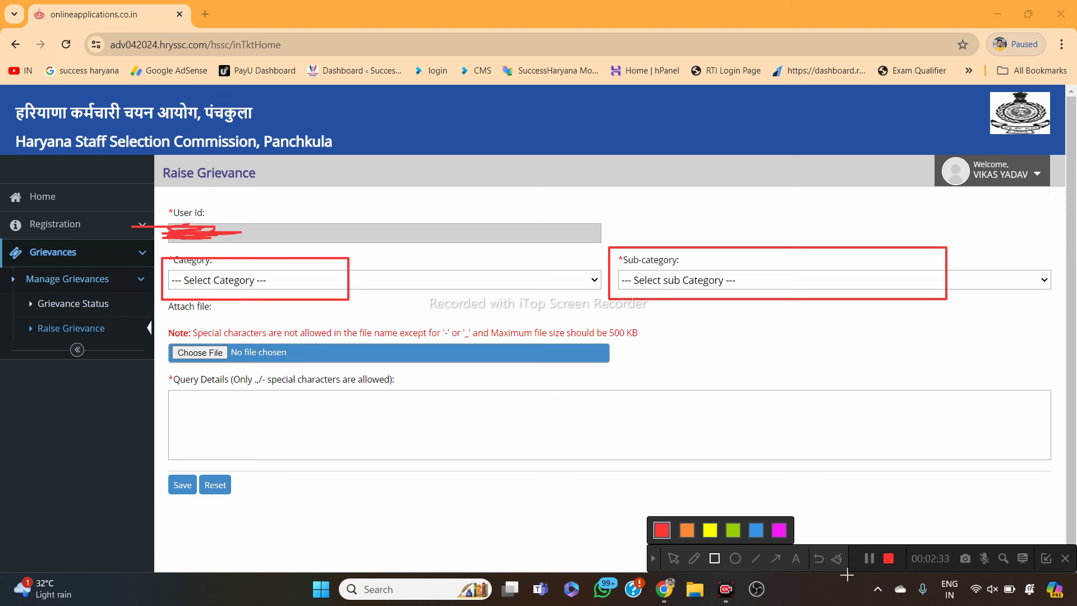
key("Escape")
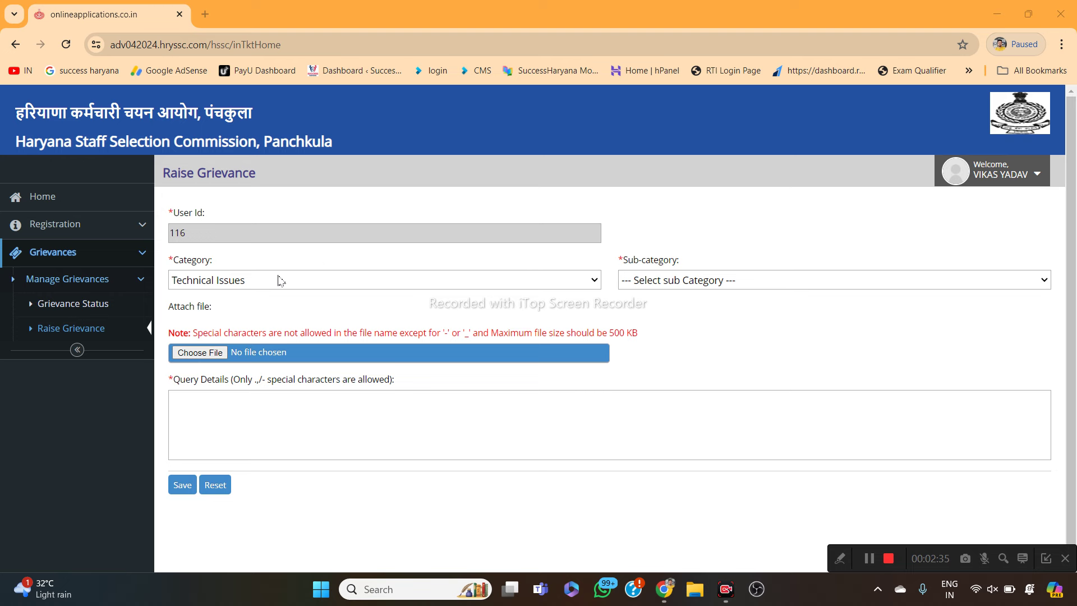
Step: Set the grievance's category to Technical Issues and its sub-category to Essential Details
left_click(262, 283)
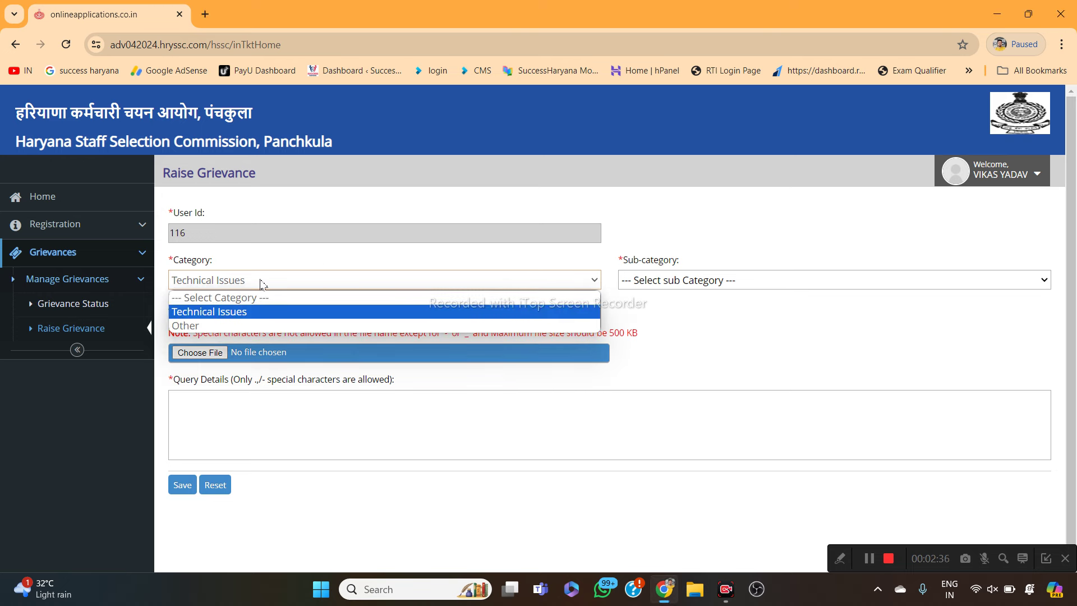
left_click(236, 318)
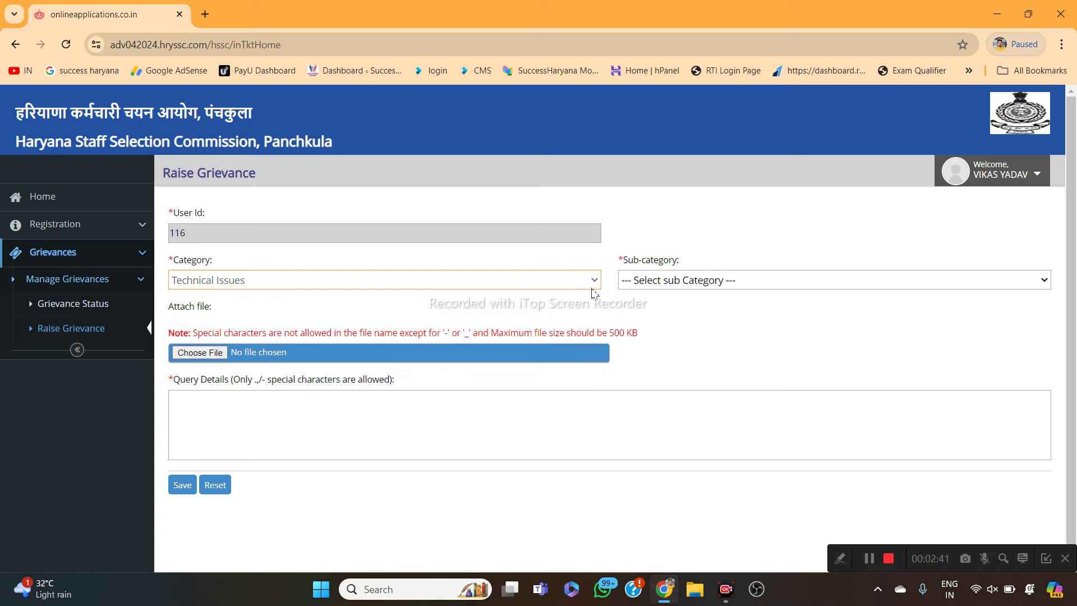
left_click(664, 287)
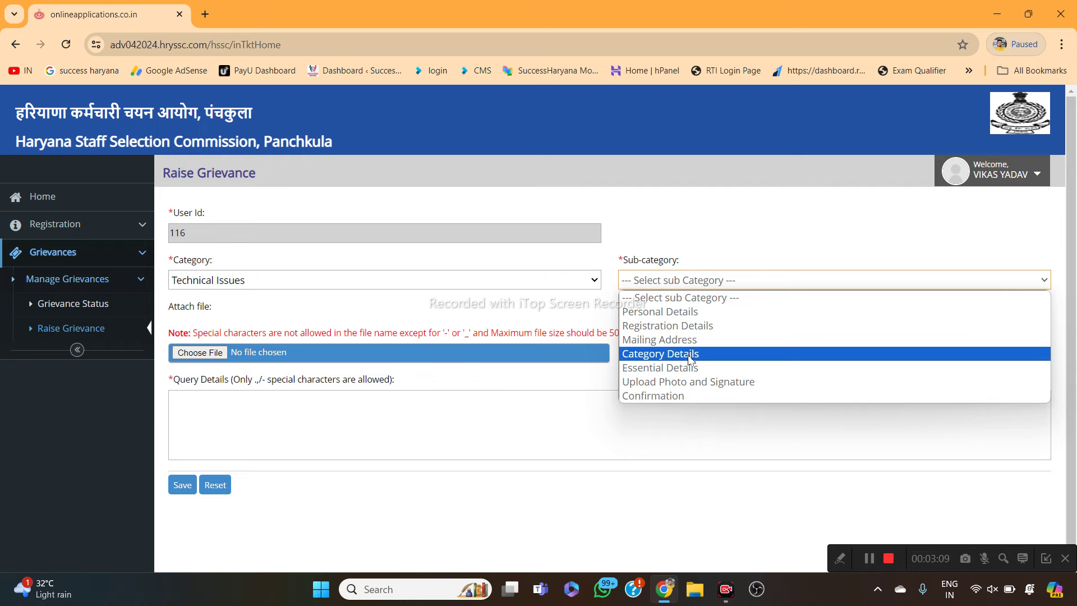
left_click(687, 373)
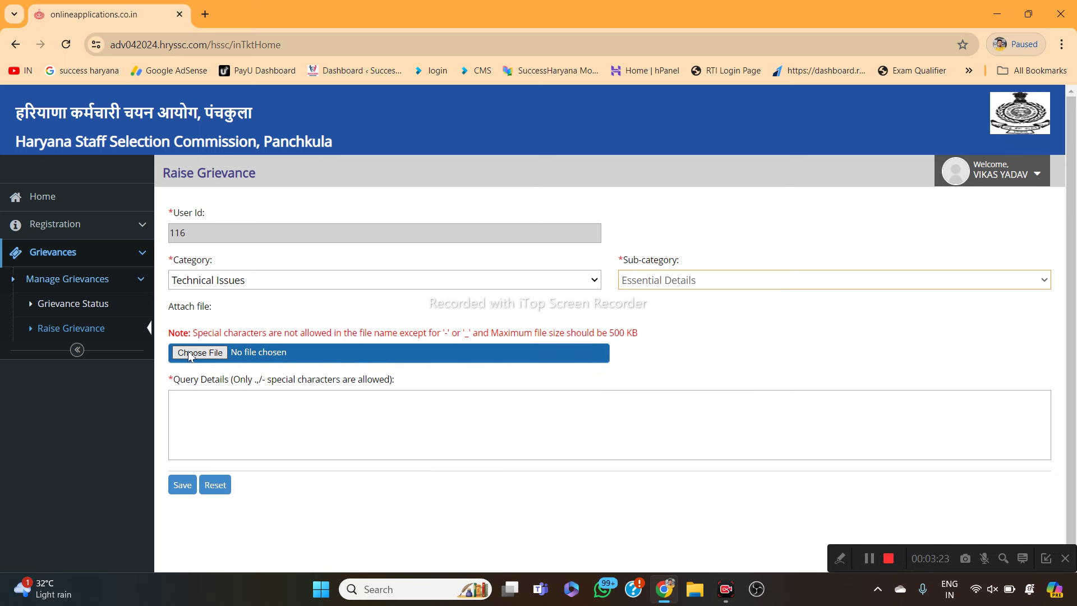
Step: Enter "My Educational Qualification are enter incorrect ." as the grievance's query details
left_click(187, 414)
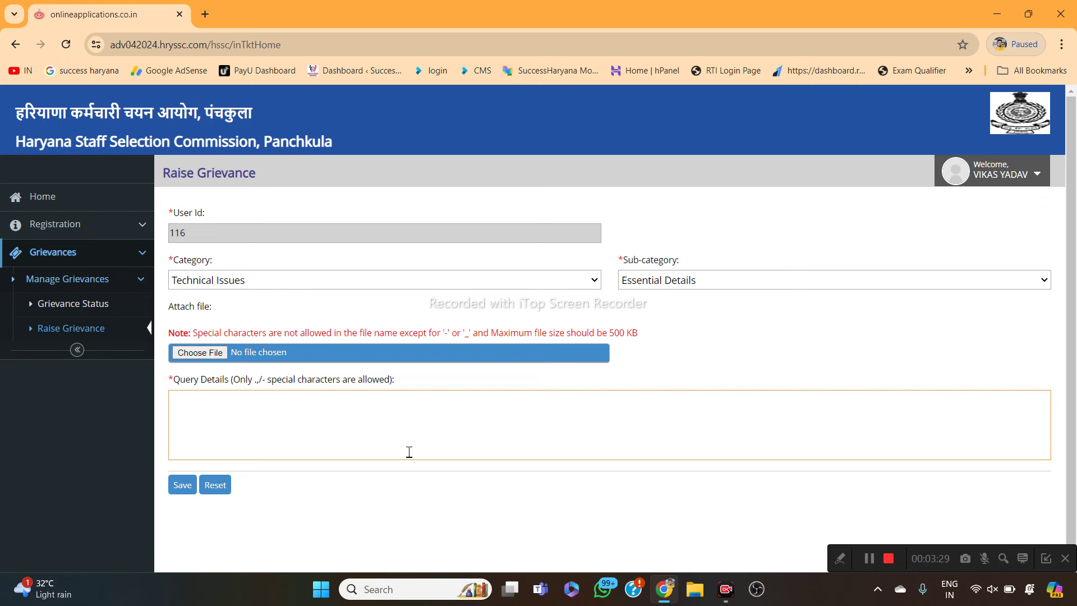
type("My Education al")
key("BackSpace")
key("BackSpace")
type("al Quald")
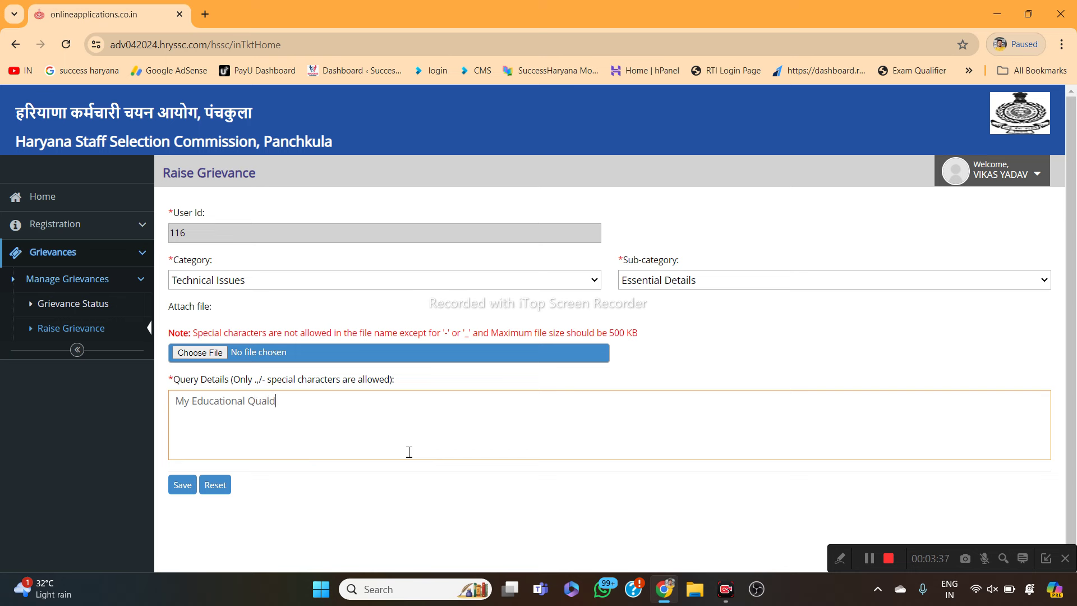
key("BackSpace")
type("ification are i")
key("BackSpace")
type("enter inc")
type("or")
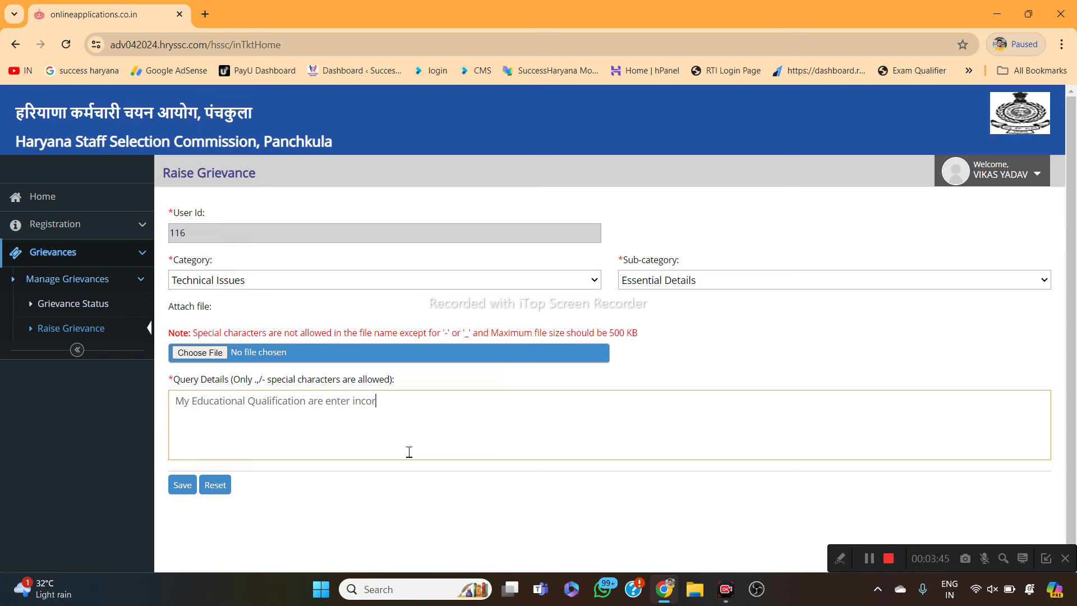
type("eect .")
left_click(180, 489)
Step: Change both the category and the sub-category of the grievance to Other
left_click(457, 281)
left_click(279, 326)
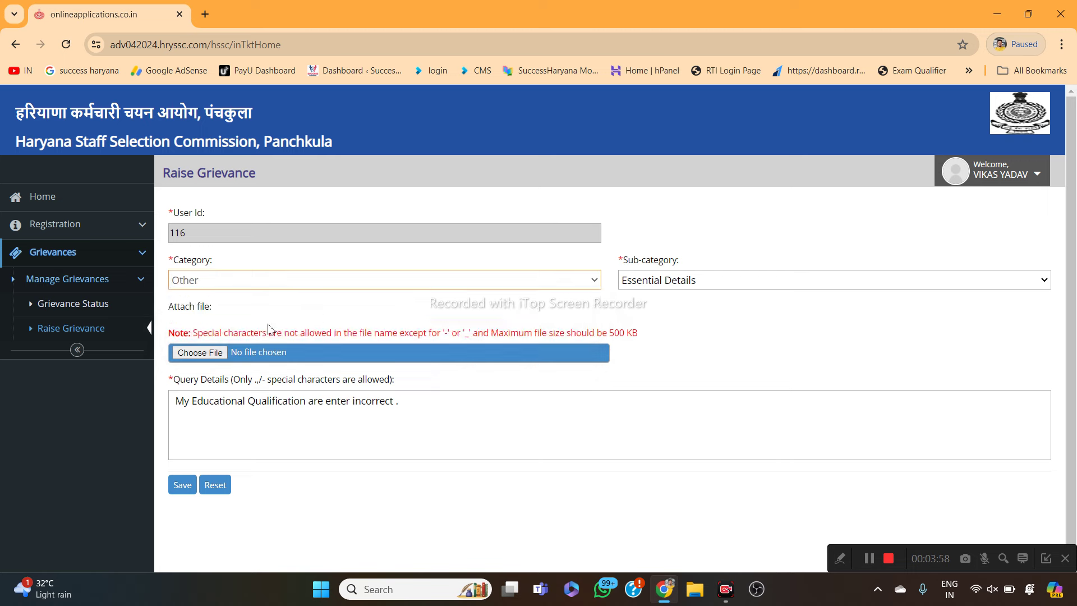
left_click(697, 282)
left_click(690, 312)
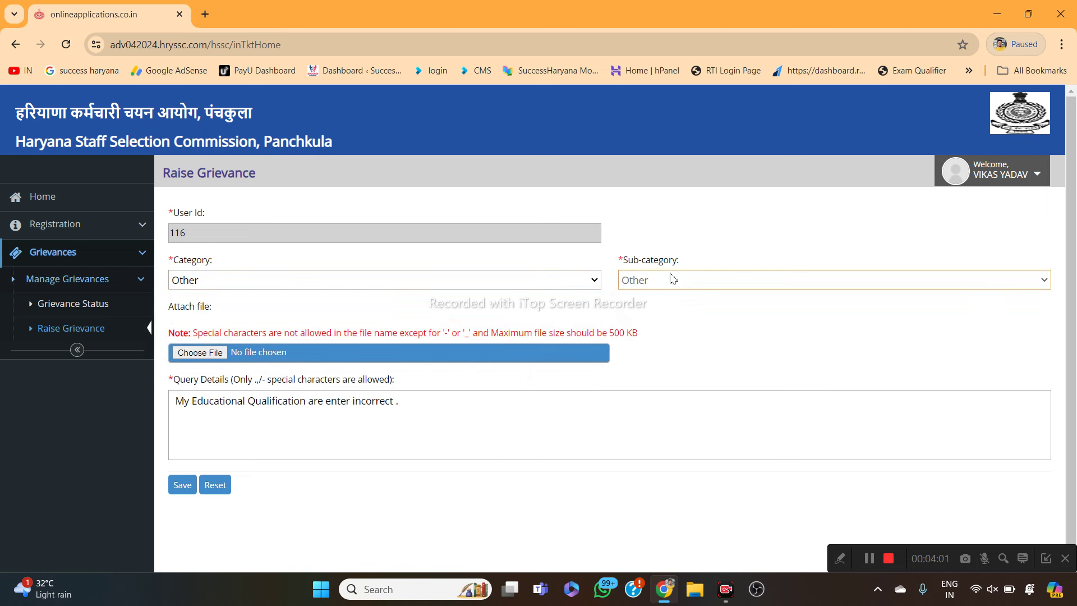
Step: Set the grievance's category back to Technical Issues and open the sub-category choices
left_click(511, 286)
left_click(426, 311)
left_click(673, 280)
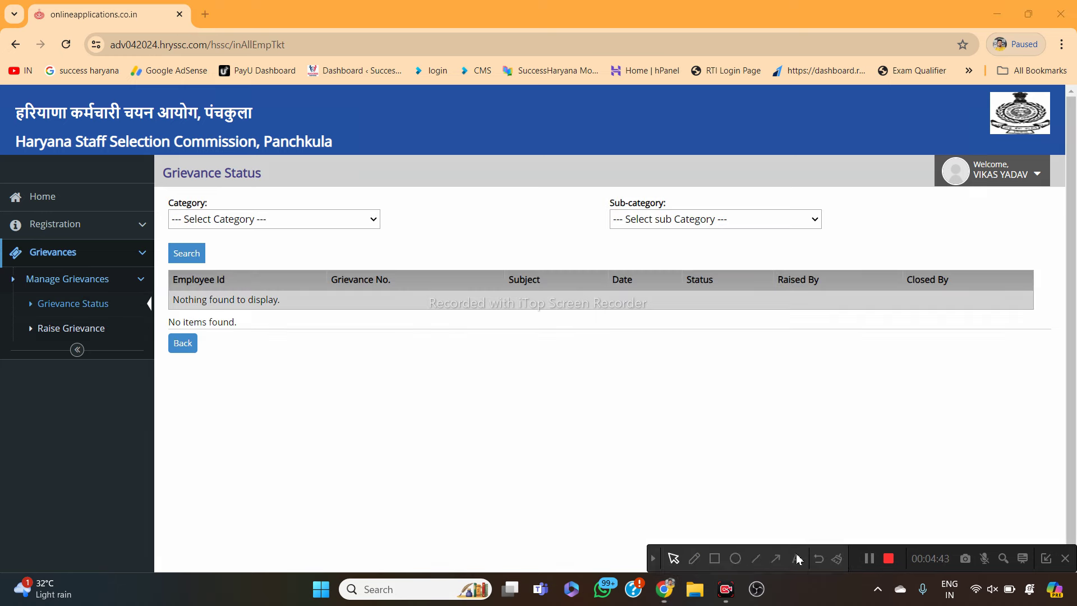
left_click(715, 558)
left_click_drag(167, 199, 314, 244)
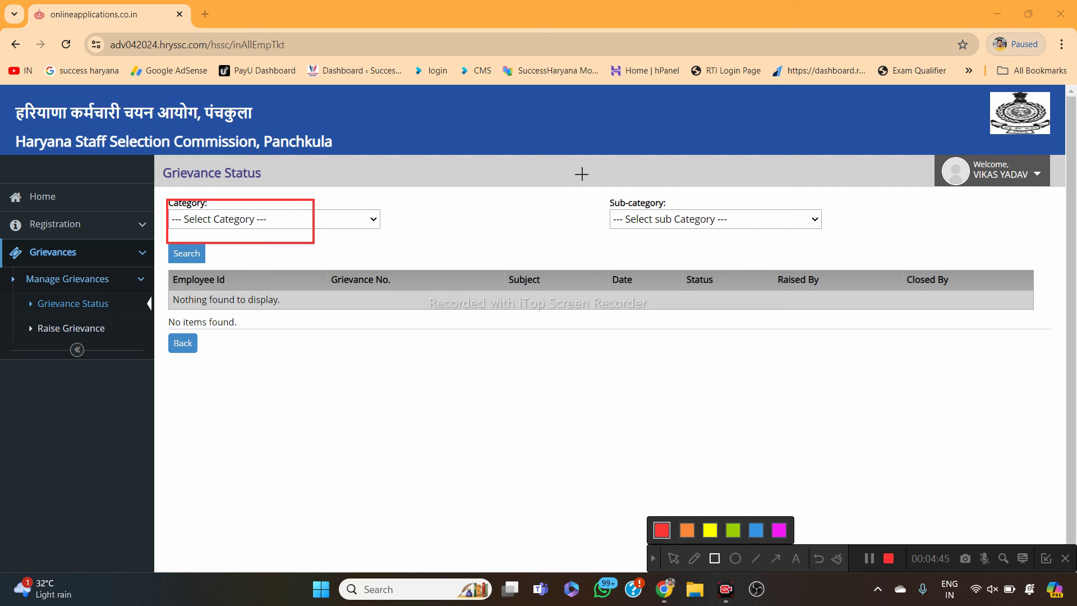
left_click_drag(579, 172, 904, 247)
left_click(654, 558)
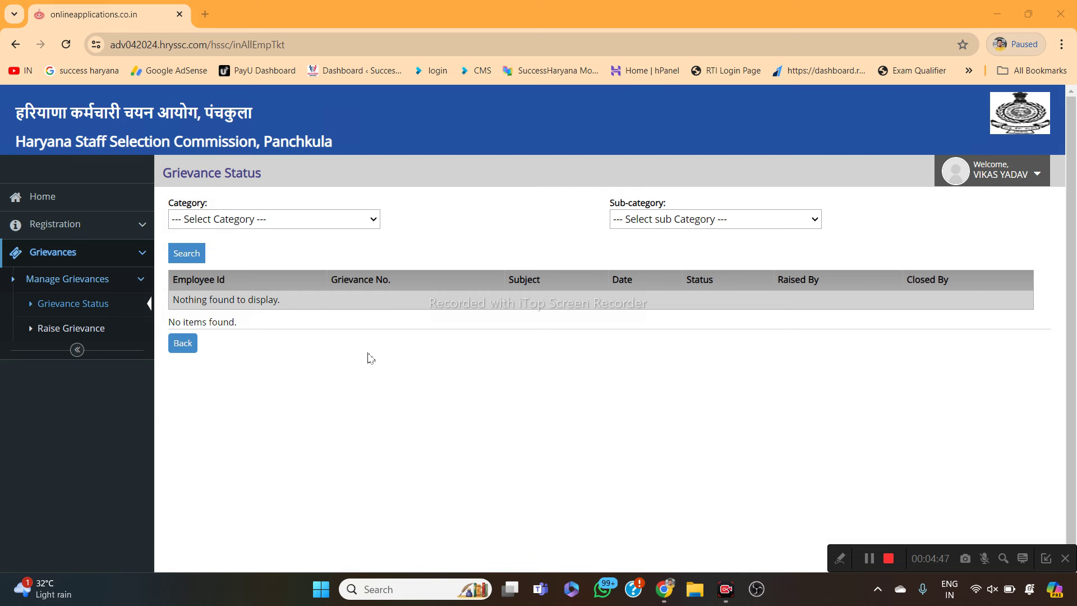
Step: Search the grievance status for the category Technical Issues and the sub-category Mailing Address
left_click(281, 223)
left_click(236, 251)
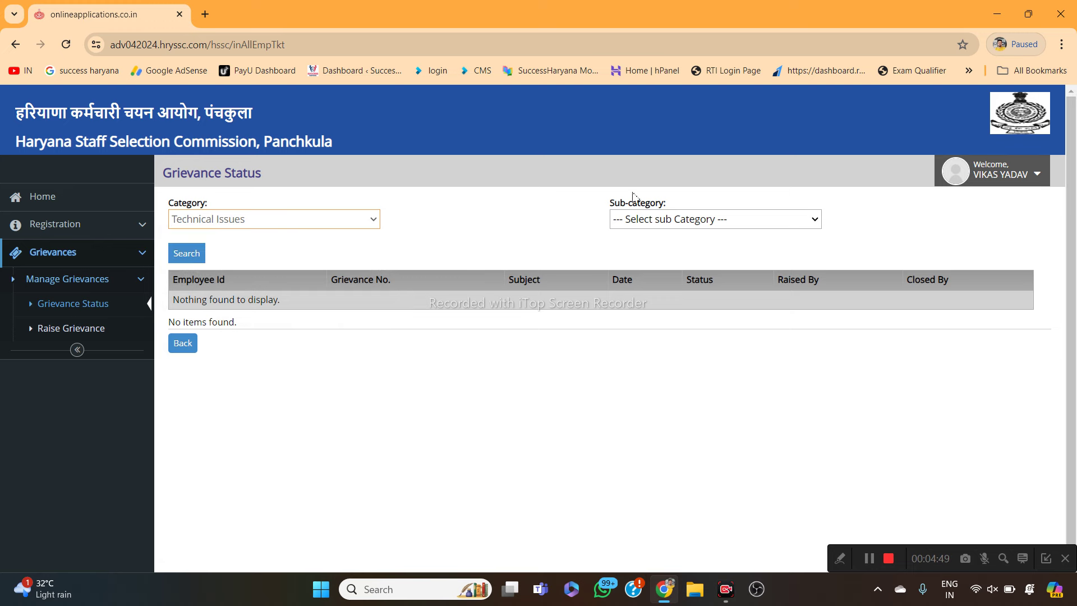
left_click(652, 217)
left_click(666, 278)
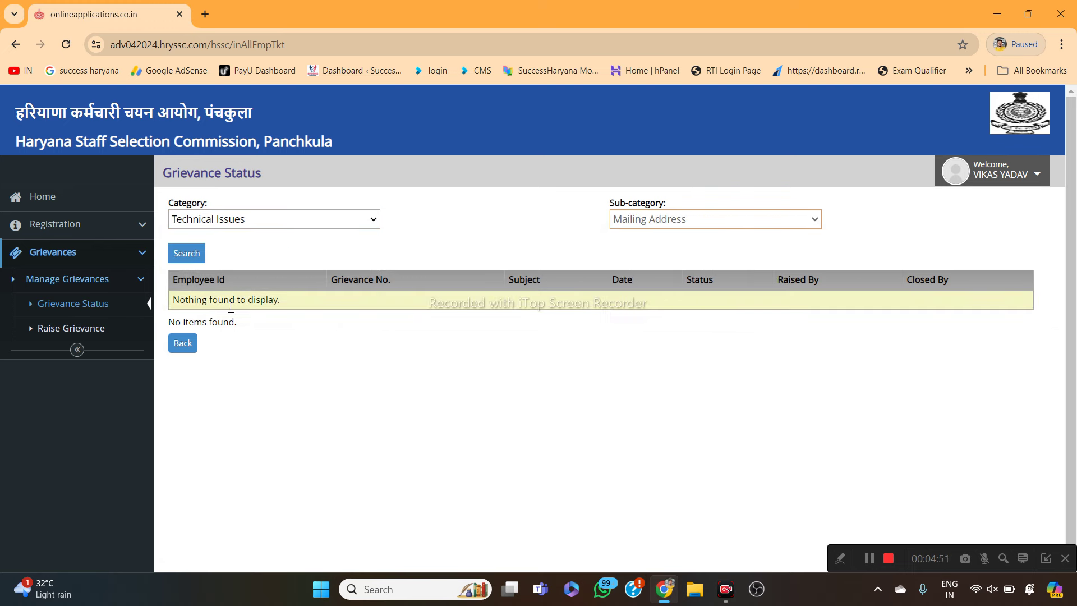
left_click(186, 253)
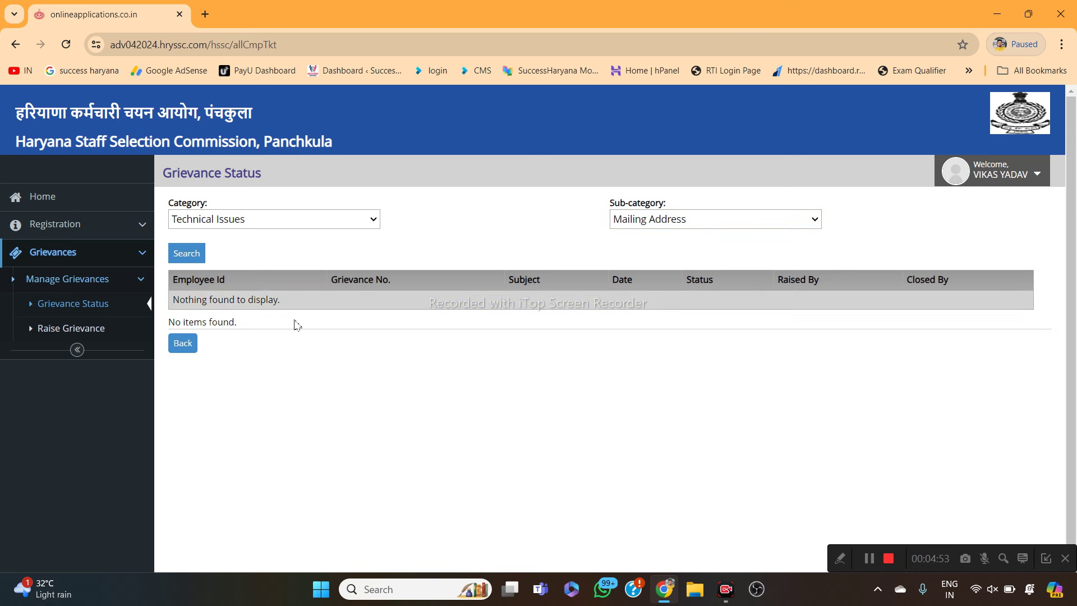